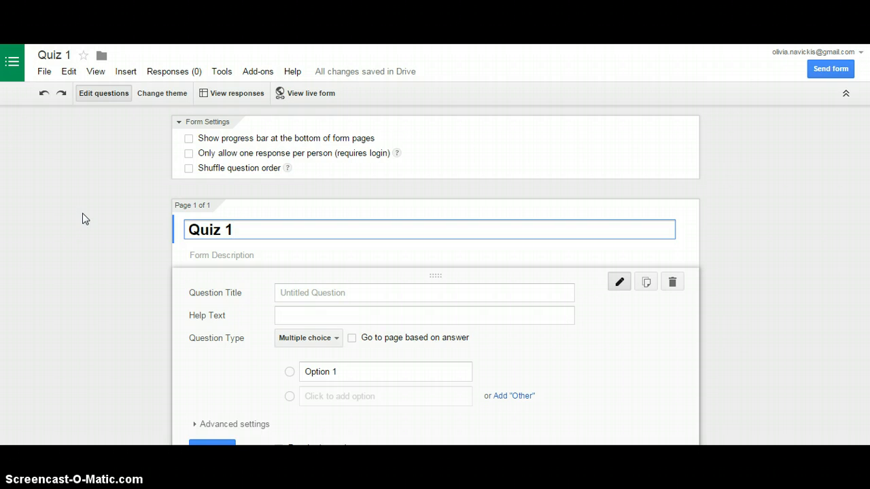
Confirm Quiz 1 as the form's name
click(54, 54)
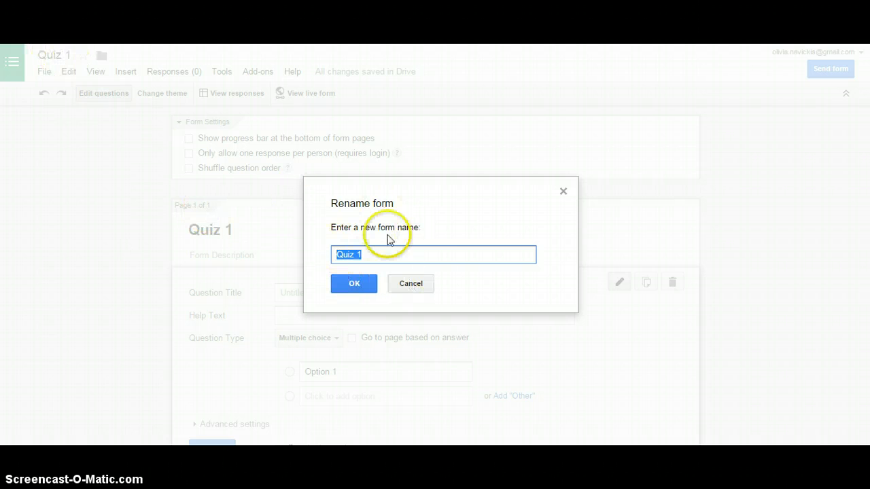
click(364, 288)
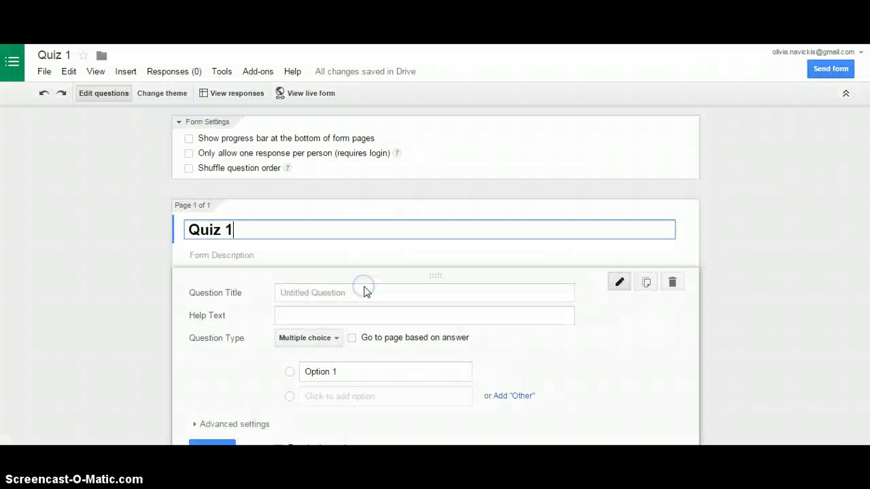
click(163, 149)
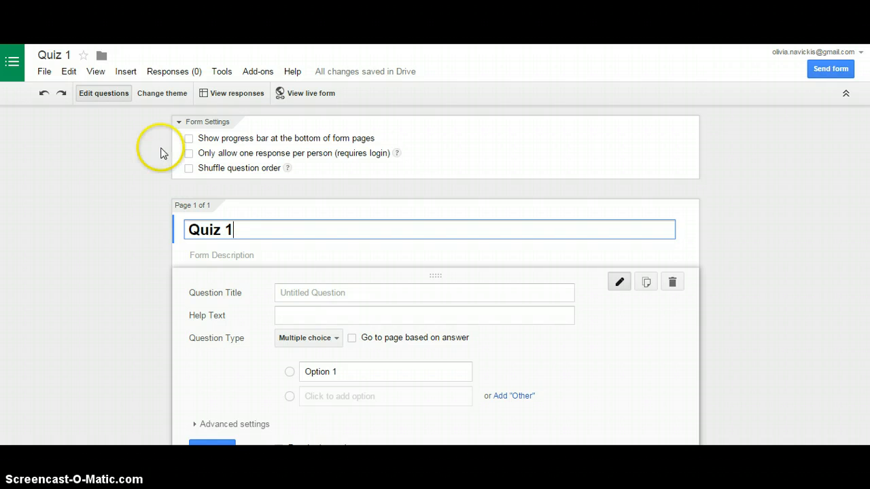
click(244, 233)
click(155, 258)
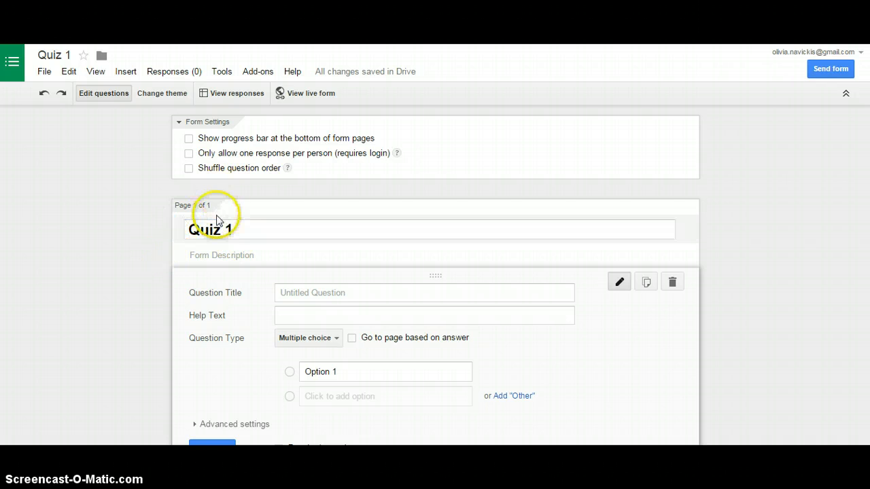
Enter "the first quiz of the year" as the form description
click(221, 257)
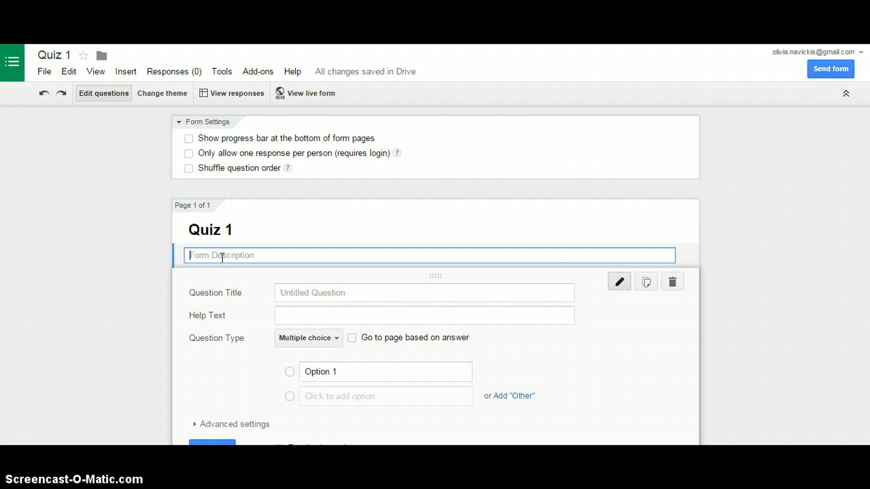
text(the first quiz of the year)
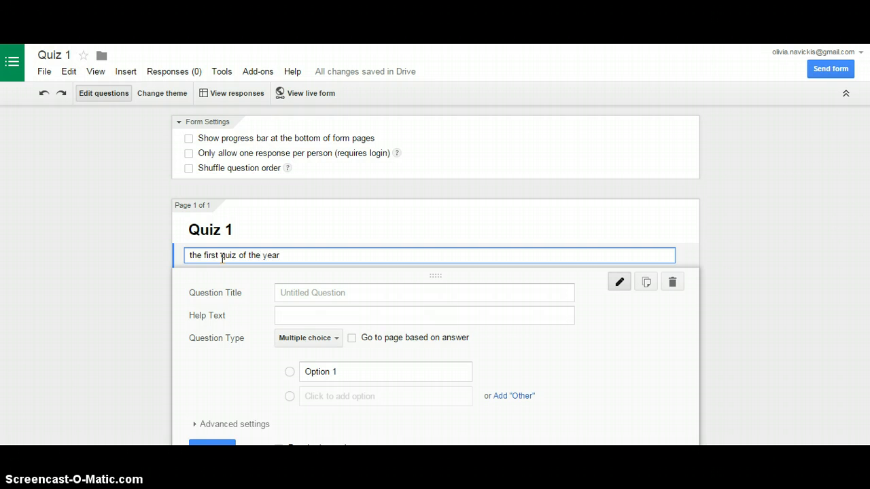
click(165, 292)
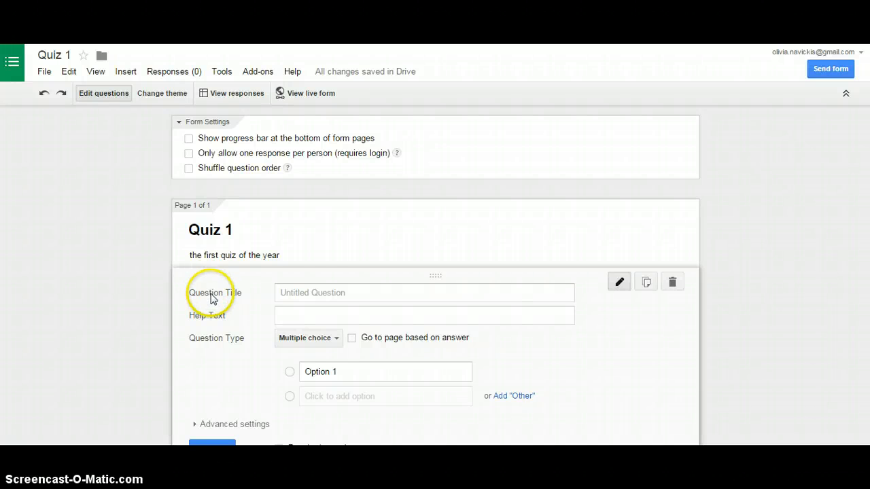
Title the first question "What is your favorite flavor of ice cream?"
click(312, 293)
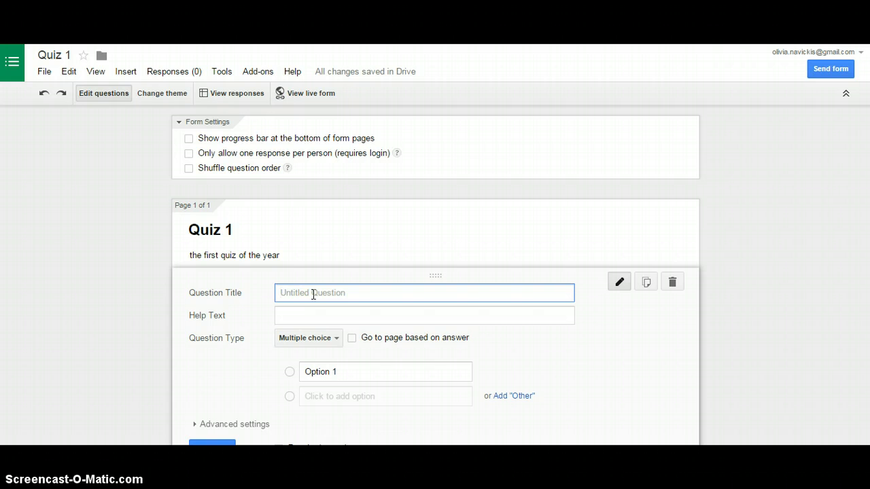
text(What is your favorite )
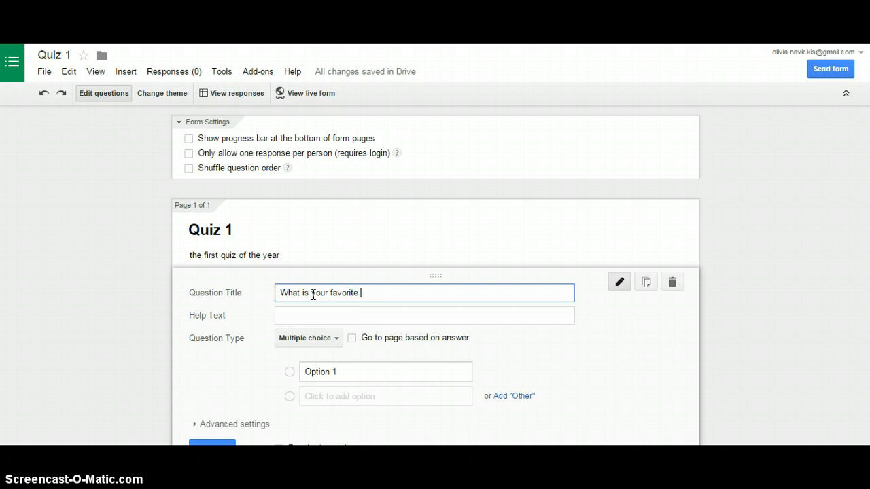
text(flavor of ice cream?)
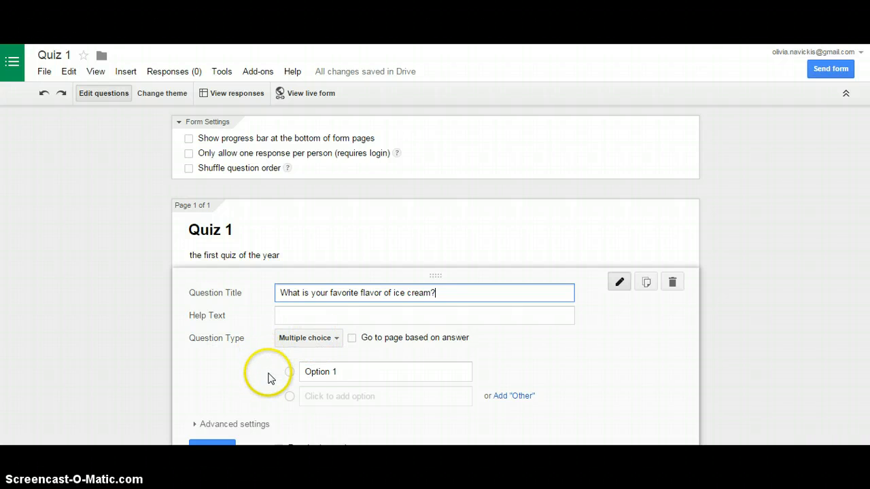
Fill in the ice cream question's answer options as chocolate, vanilla and strawberry
click(320, 374)
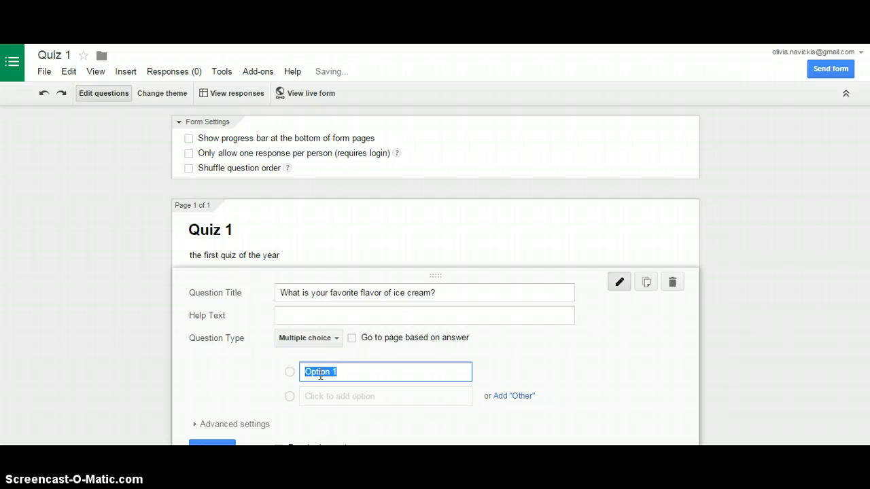
text(chocolate)
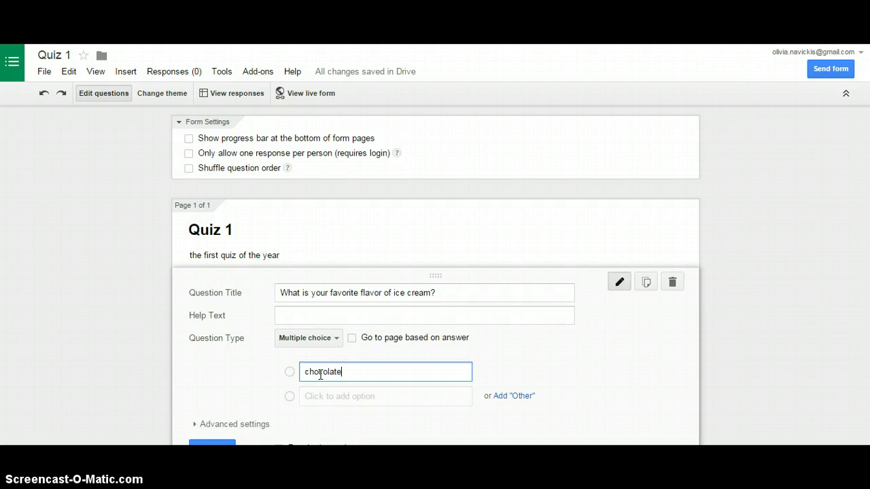
click(326, 399)
text(vani)
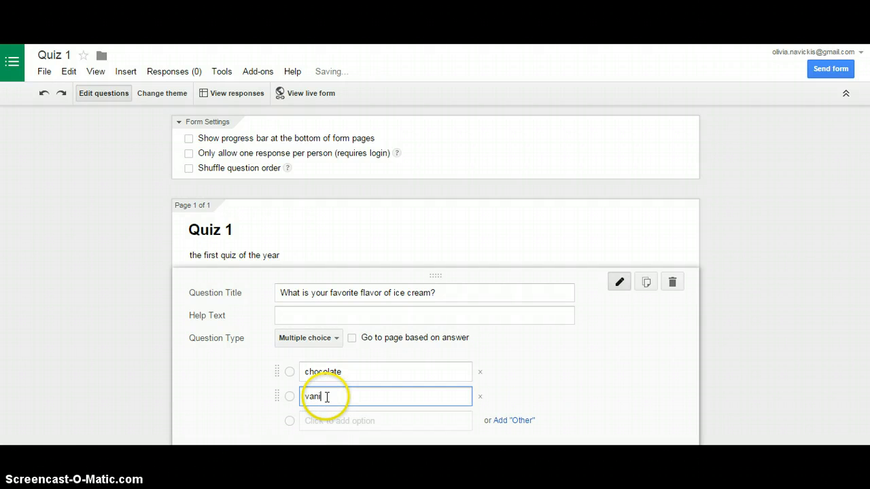
text(lla)
click(330, 420)
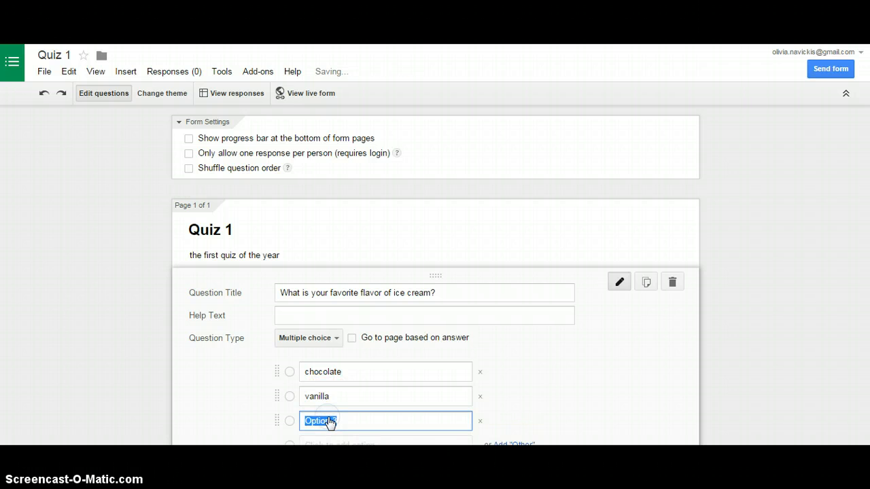
text(strawberry)
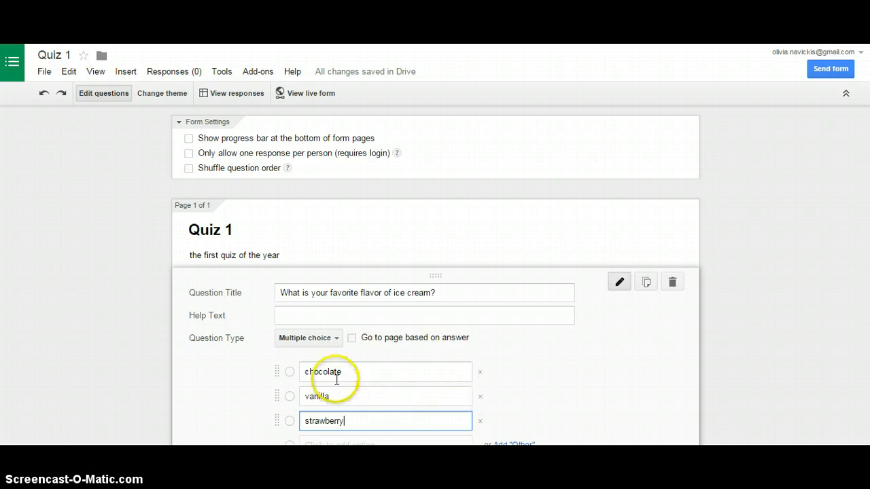
Change the ice cream question's type to Text and make it a required question
click(333, 338)
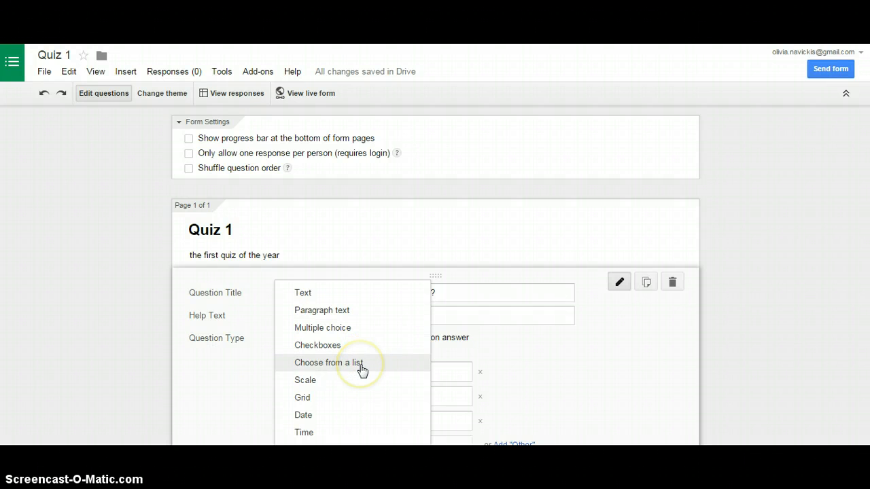
click(314, 297)
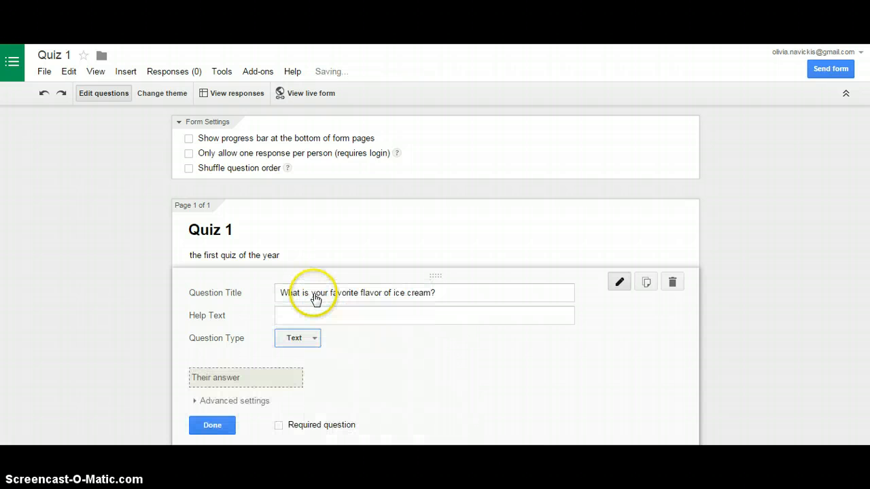
click(251, 384)
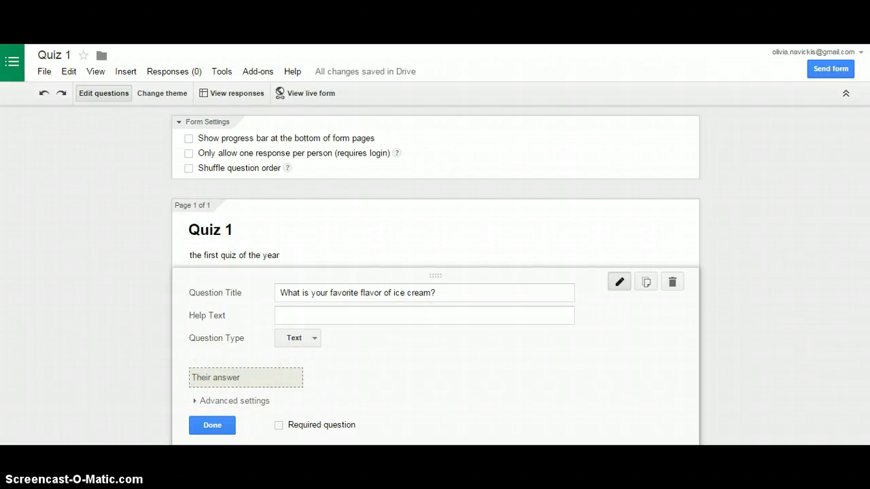
scroll(514, 320, down, 2)
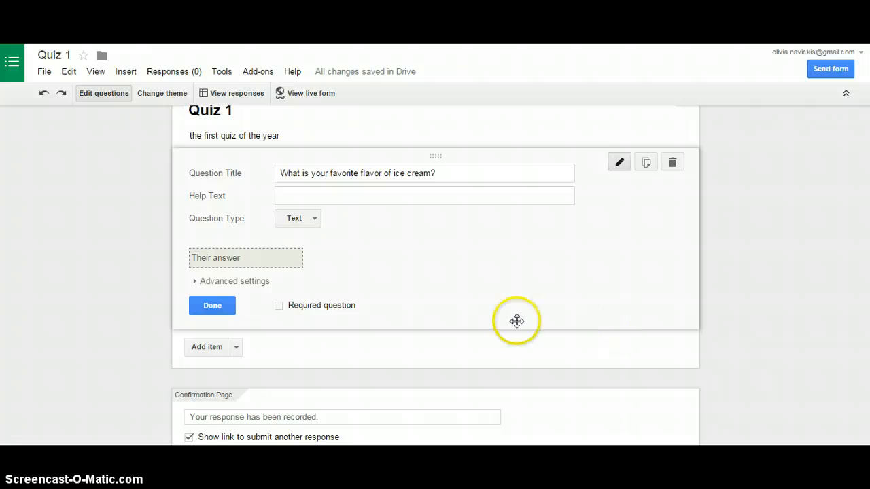
click(279, 307)
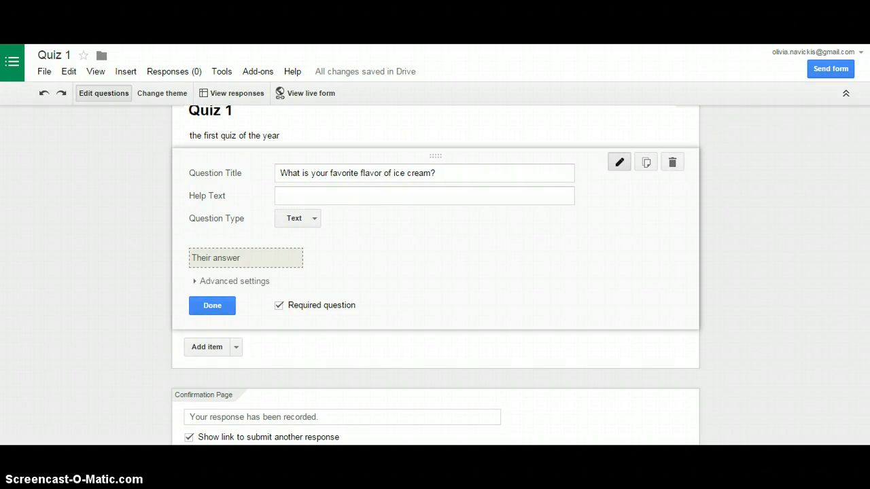
scroll(435, 272, down, 1)
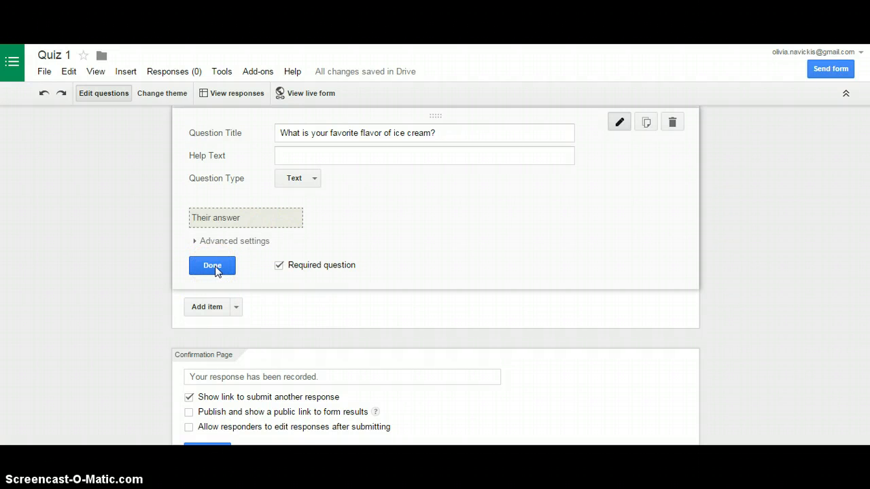
Add a multiple choice question titled "What is your favorite time of year?" with the help text "think of the seasons"
click(236, 310)
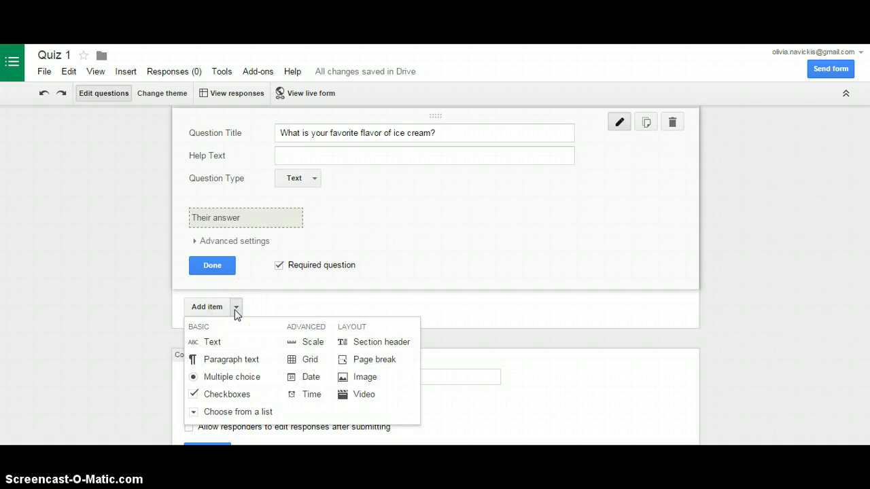
click(232, 378)
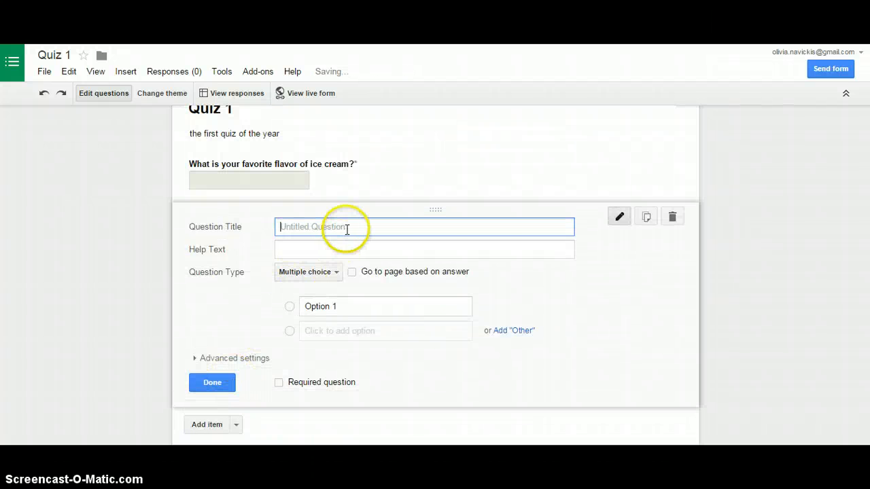
text(What au)
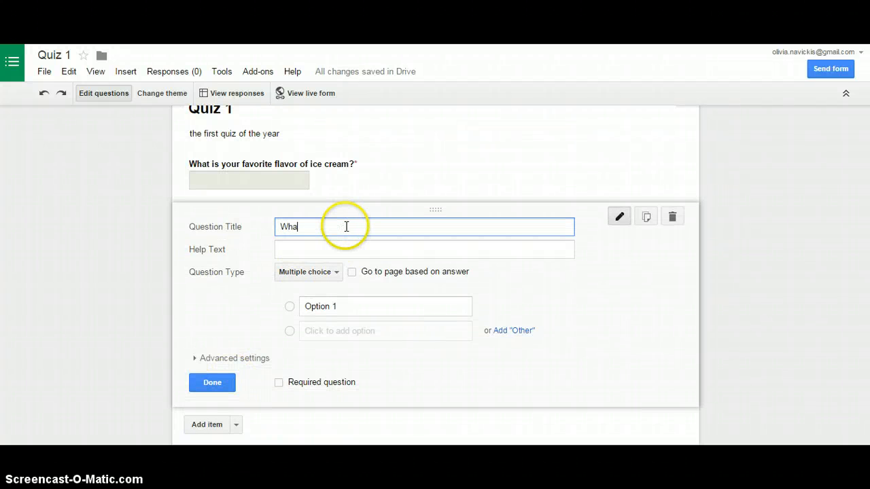
key(BackSpace)
key(BackSpace)
text(as)
key(BackSpace)
key(BackSpace)
text(is your favorite time of year)
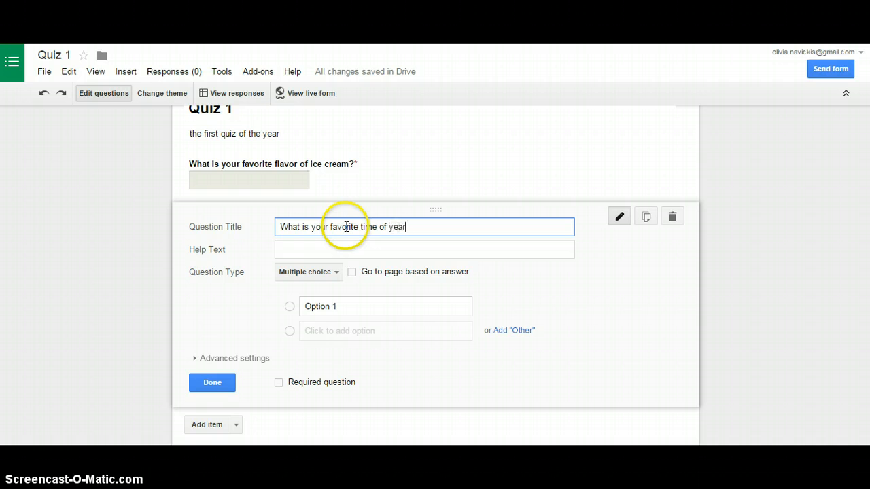
text(?)
click(345, 250)
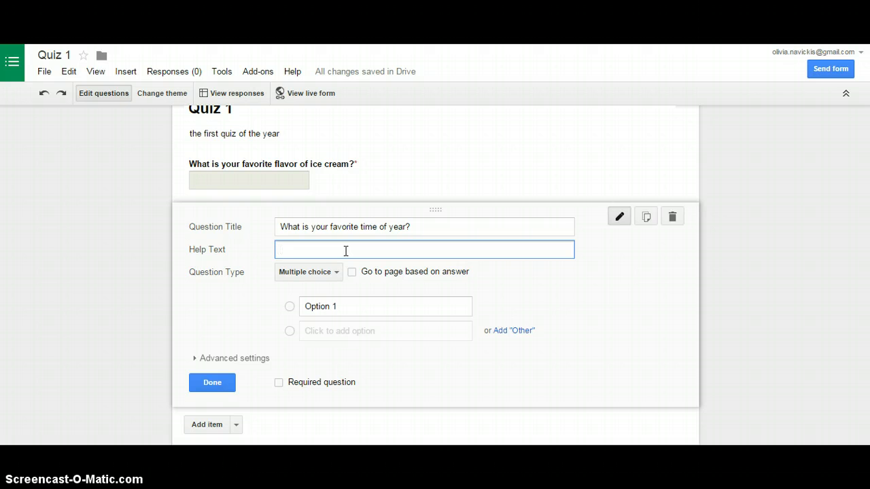
text(think of the seasons)
Fill in the time of year question's answer options as summer, fall, winter and spring
click(328, 304)
text(summer)
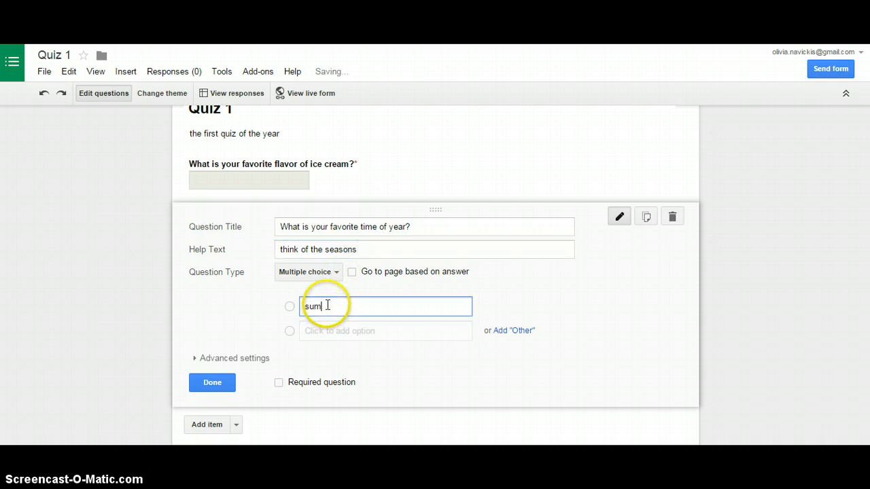
click(326, 331)
text(fall)
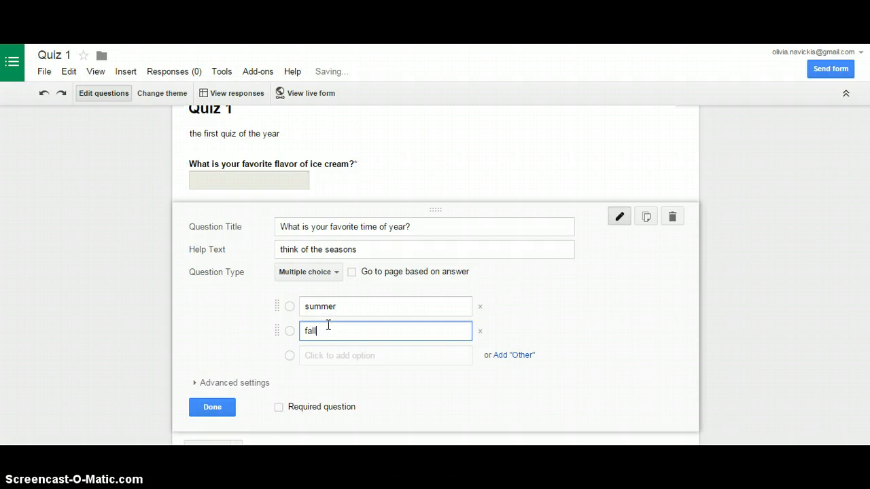
click(329, 356)
text(winter)
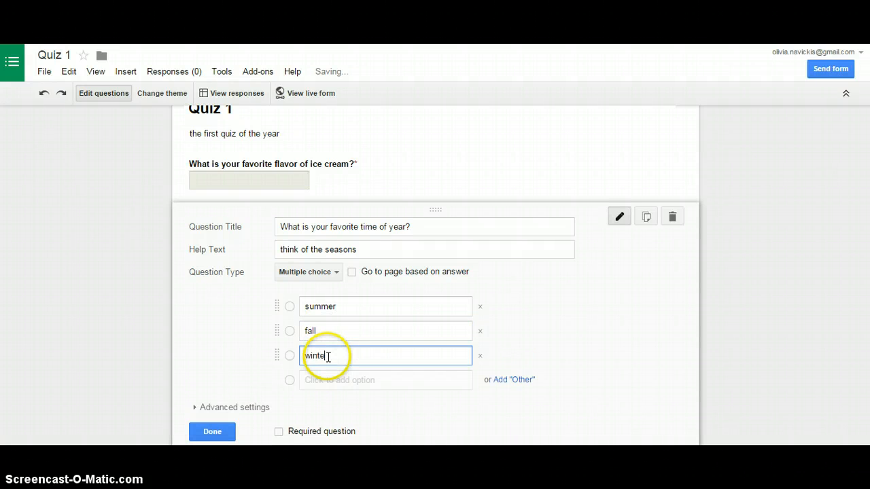
click(330, 380)
text(spring)
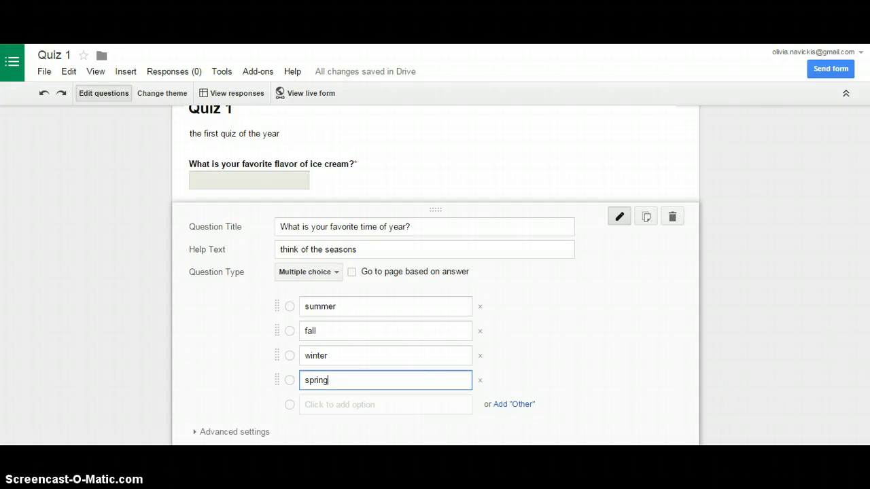
Make the time of year question required and expand its advanced settings
scroll(435, 275, down, 2)
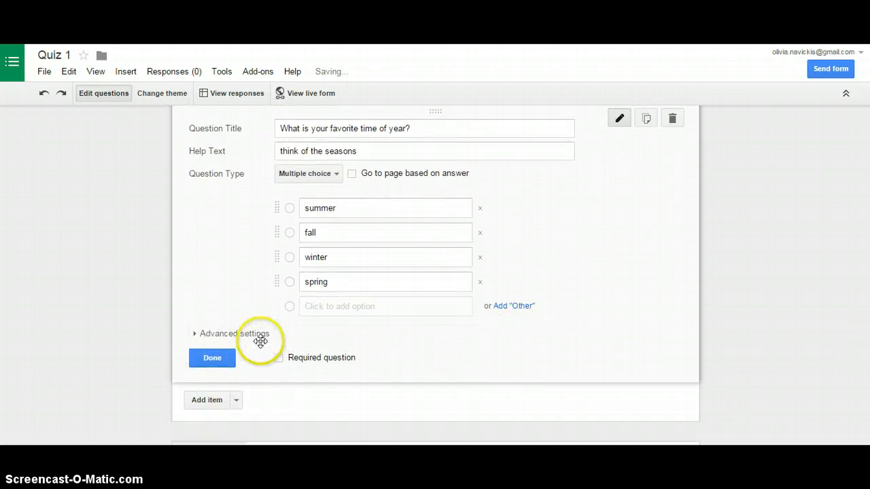
click(282, 362)
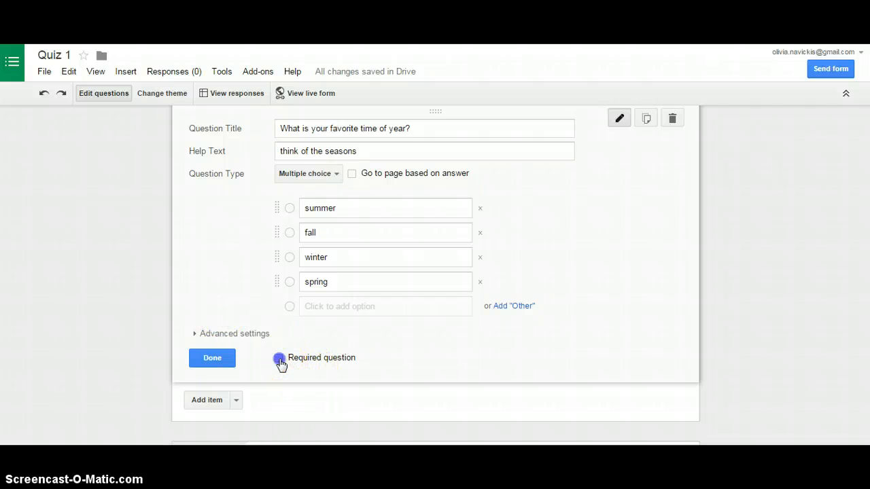
click(252, 336)
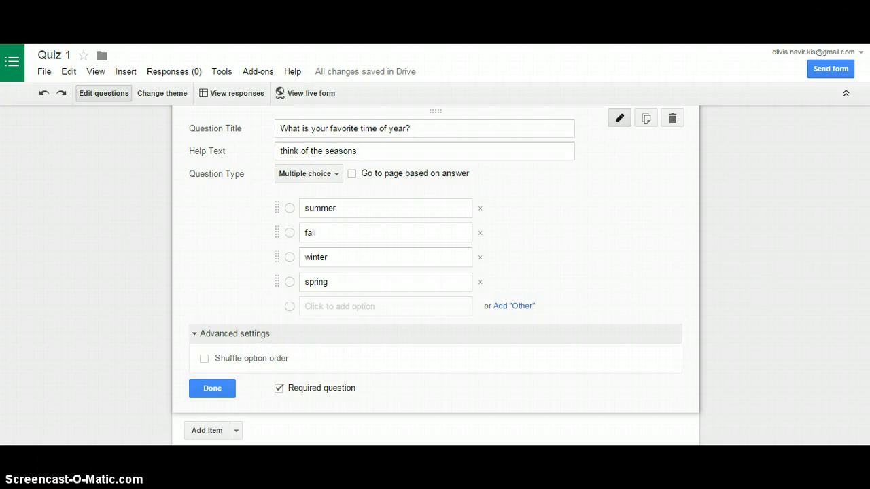
scroll(435, 271, down, 2)
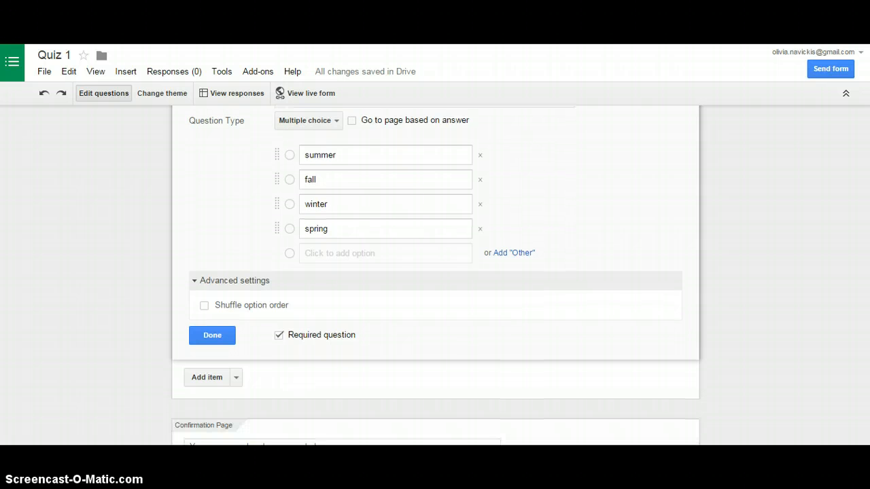
scroll(435, 272, down, 4)
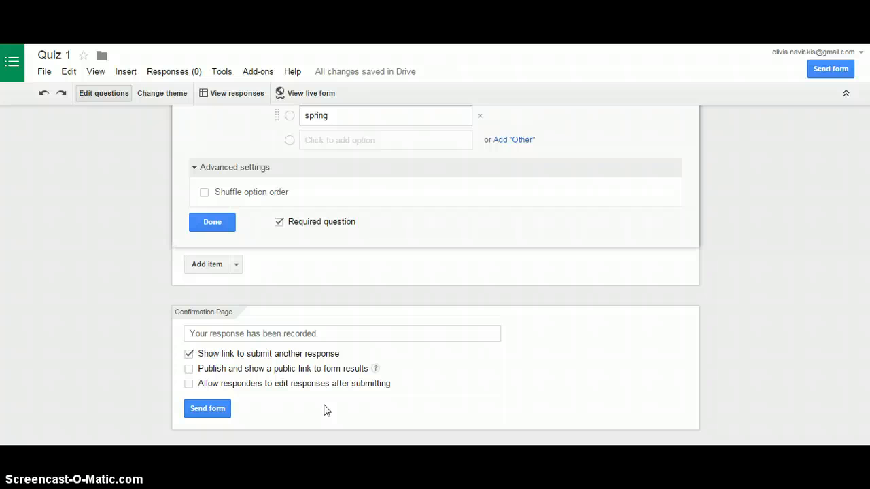
Finish editing the time of year question and switch the form's sharing link to a short URL
click(206, 224)
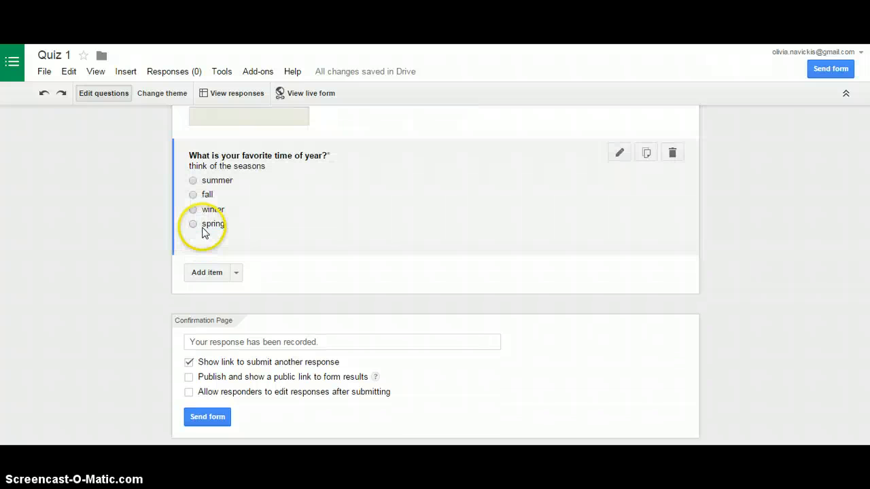
click(216, 411)
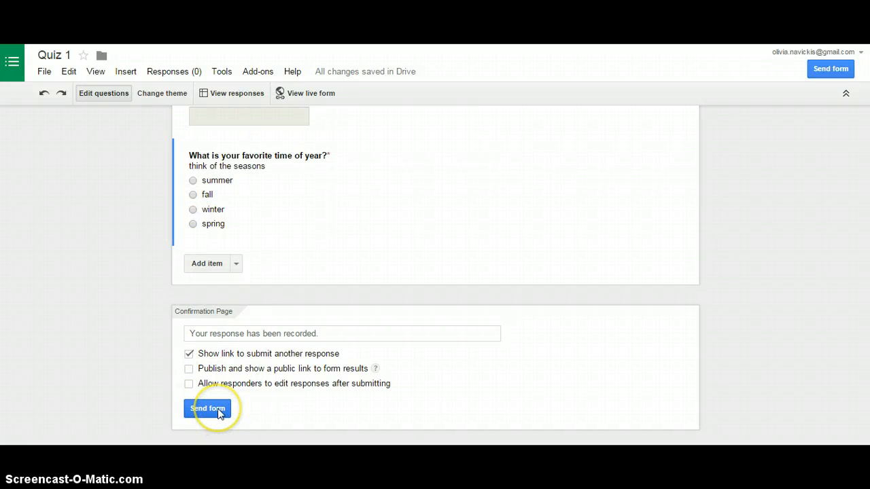
click(216, 411)
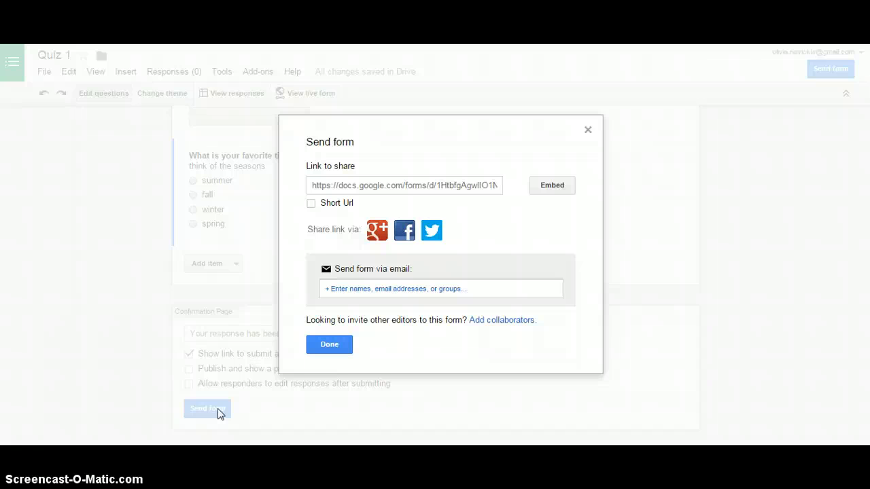
click(311, 204)
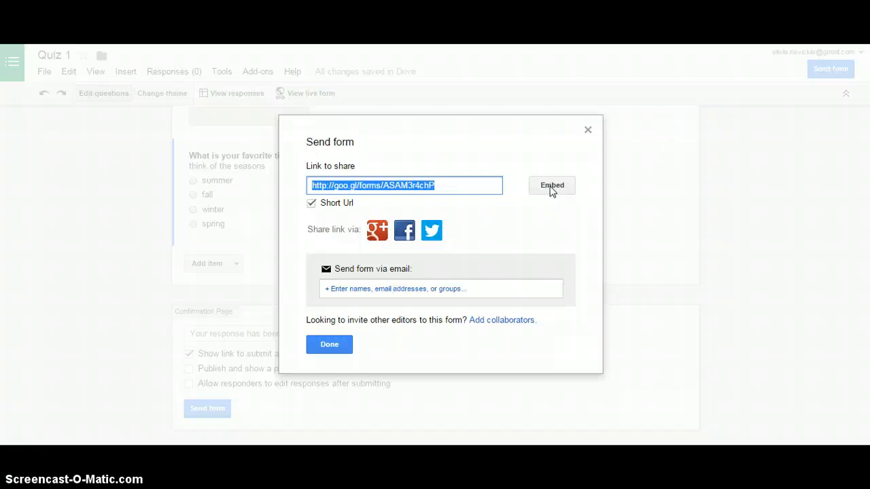
View the form's HTML embed code and its custom size settings, and close the embed options
click(331, 347)
click(544, 185)
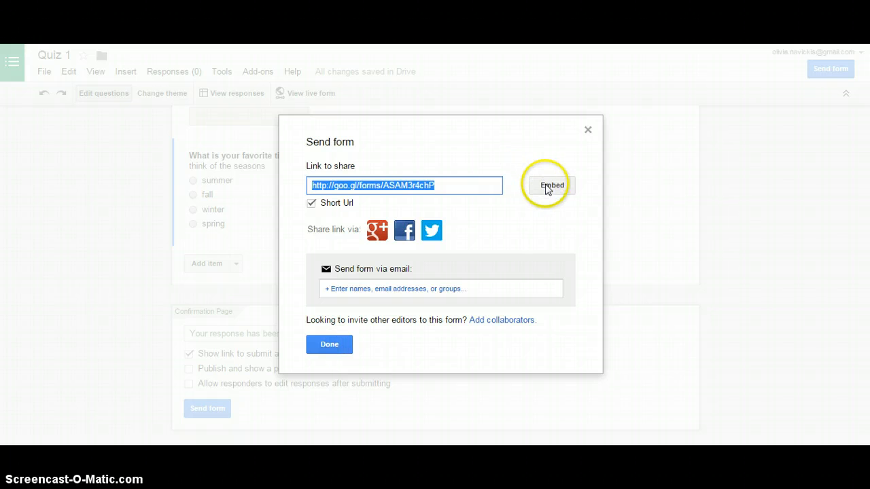
click(357, 237)
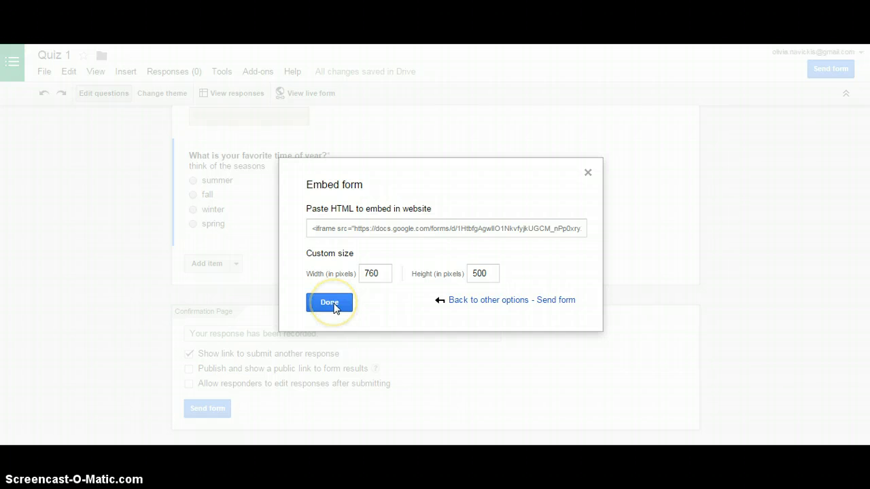
click(330, 303)
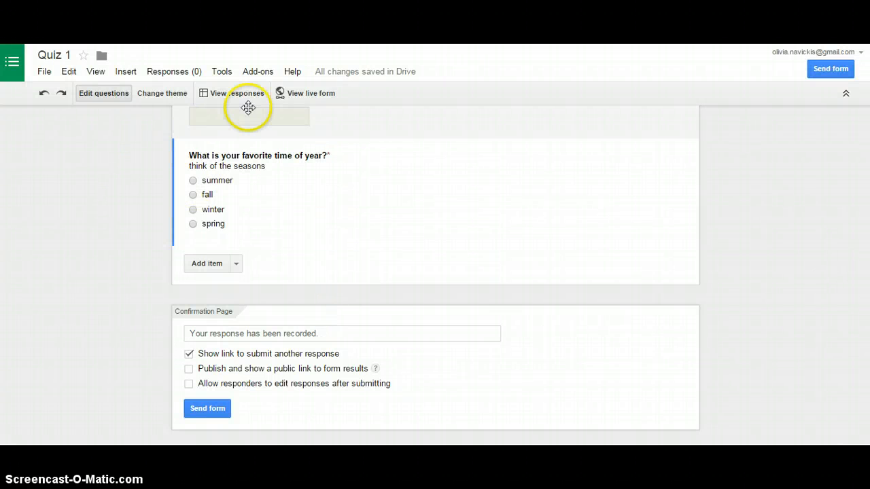
Preview the live version of the quiz and return to the form editor
click(299, 95)
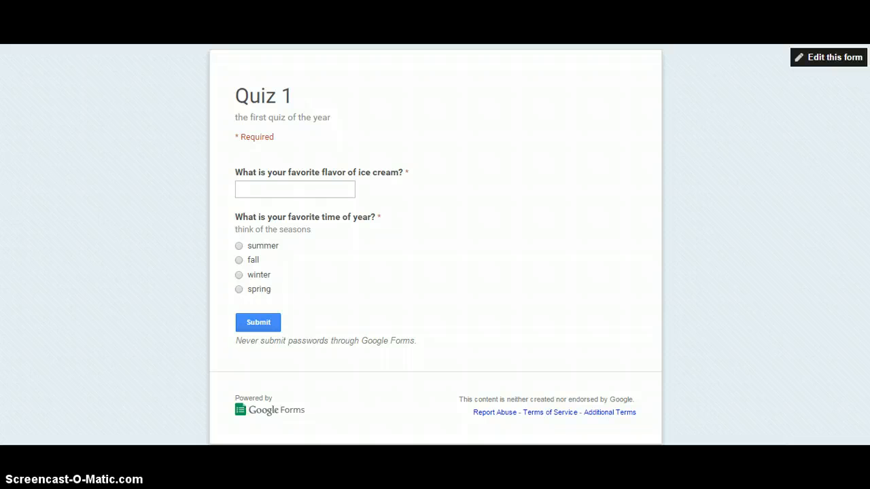
key(ctrl+shift+Tab)
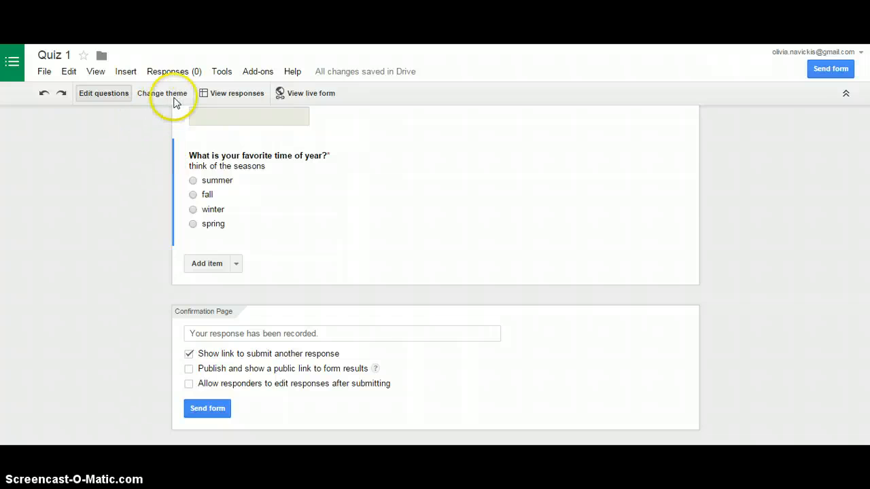
Try the At the Fair and Birthday Cats themes on the form and apply the Farm Life theme
click(163, 94)
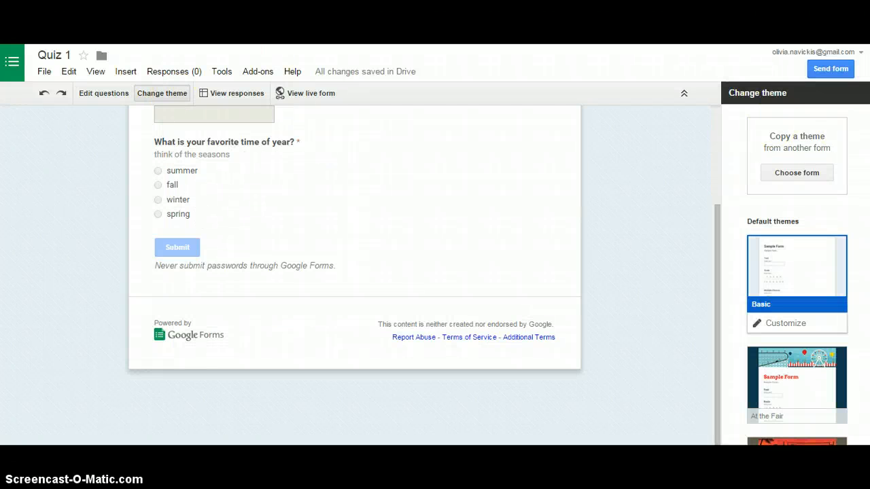
scroll(797, 272, down, 3)
click(840, 171)
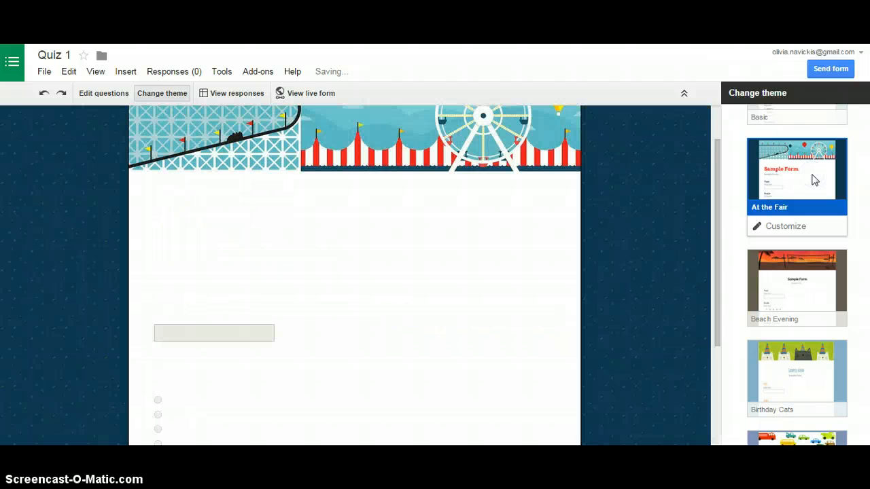
click(804, 357)
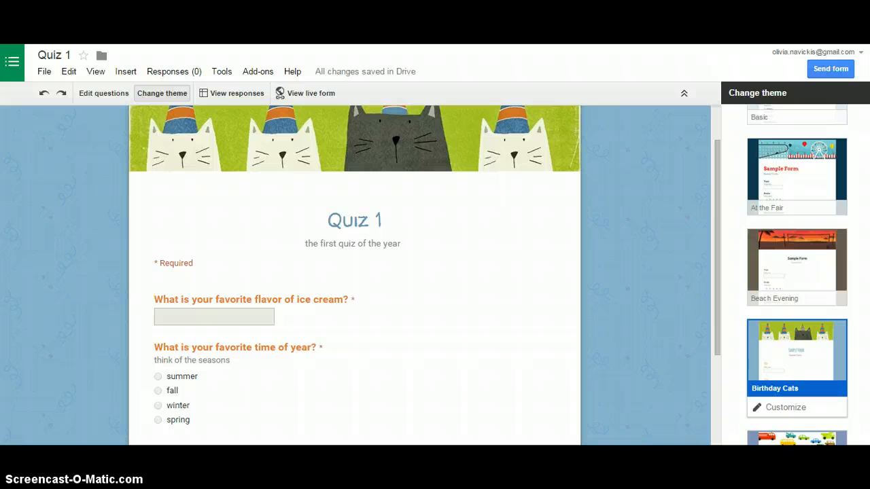
scroll(836, 312, down, 5)
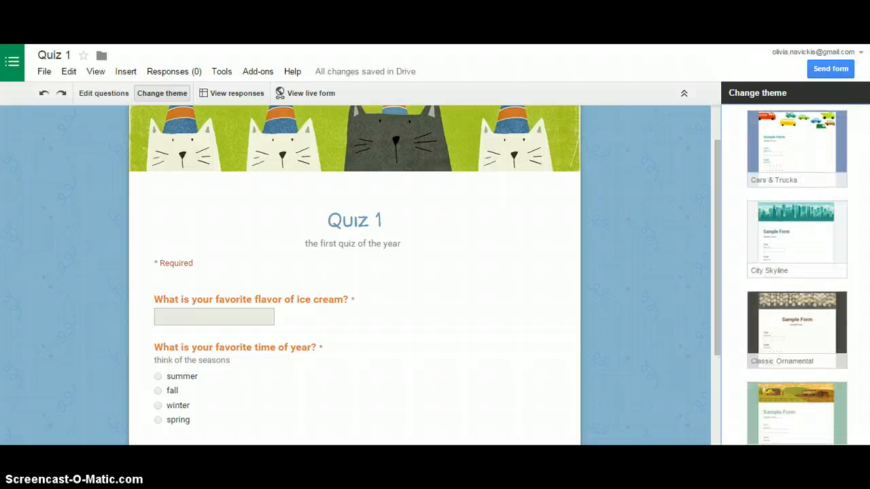
click(821, 401)
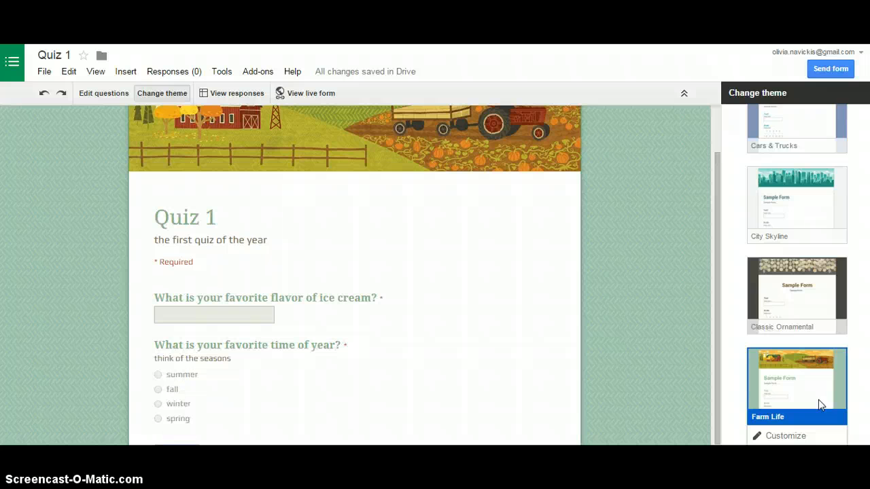
scroll(797, 274, up, 3)
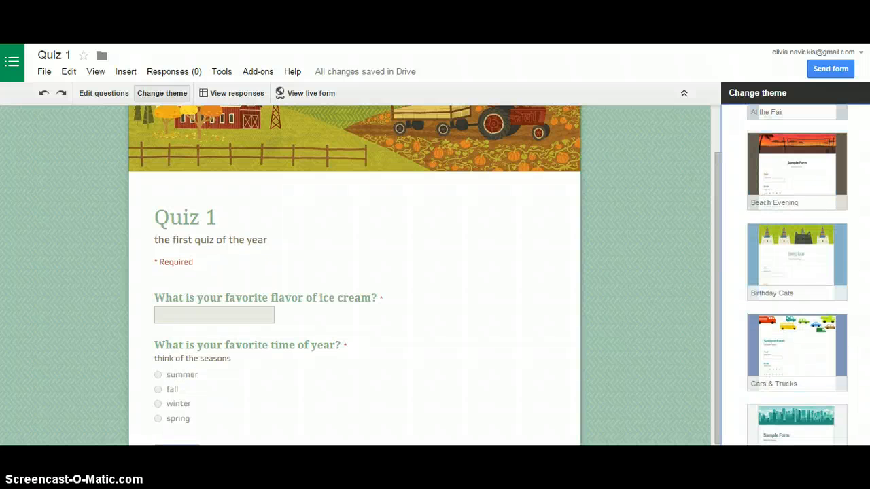
drag(717, 223, 712, 162)
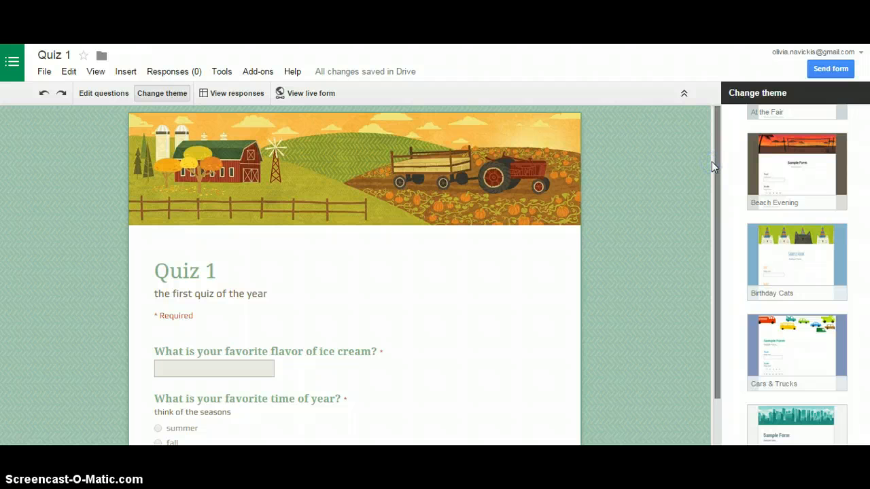
click(232, 95)
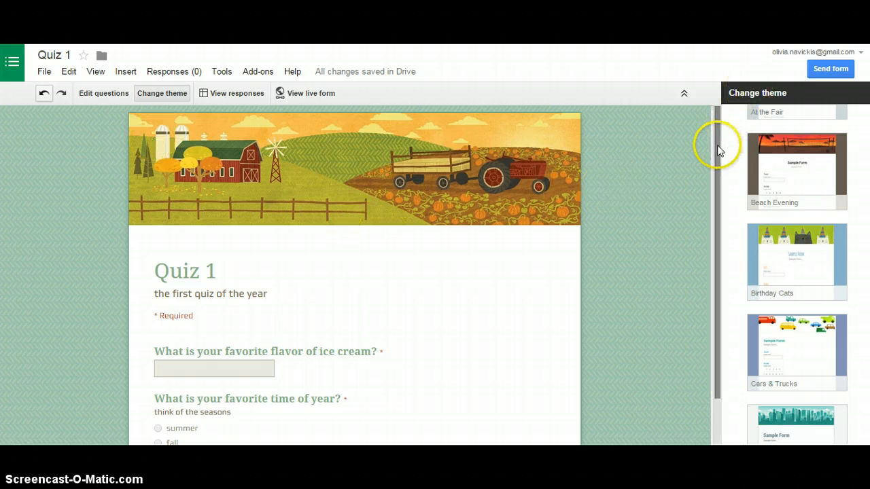
drag(718, 153, 715, 237)
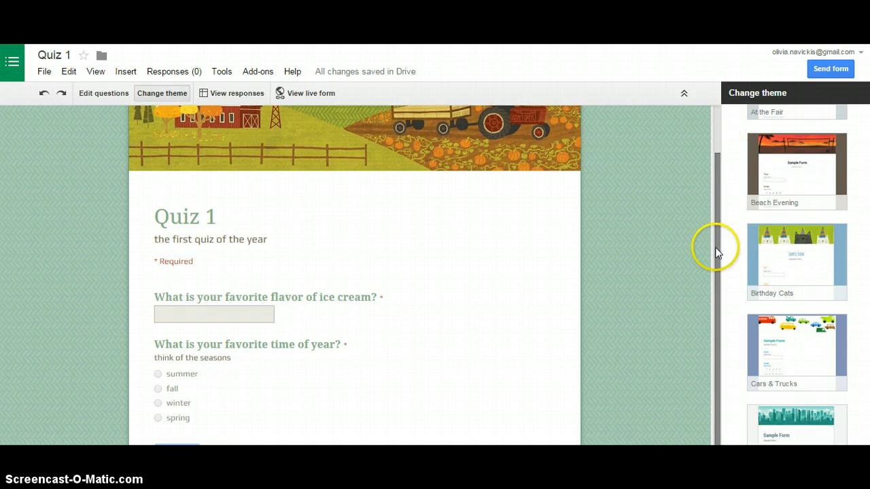